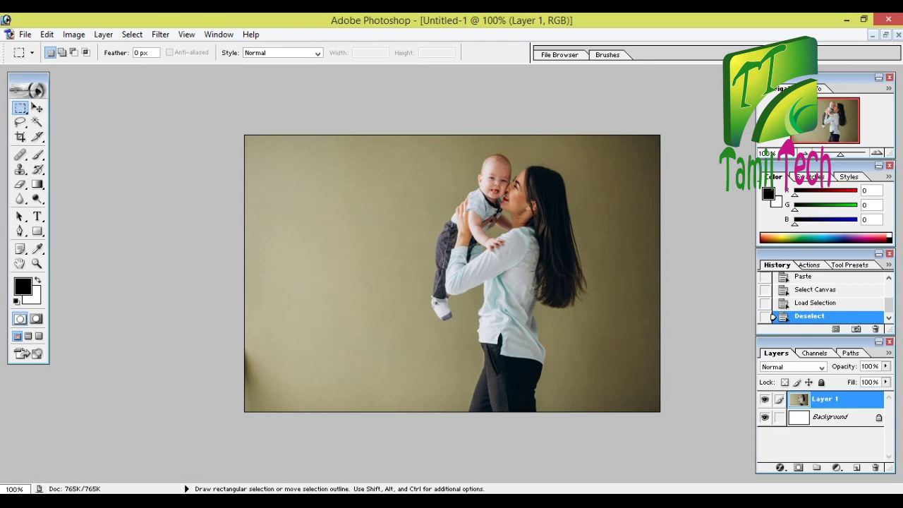
# - Zoom to about 208% on the mother and baby, then lasso-trace the baby's leg and deselect
pyautogui.press('z')
pyautogui.moveTo(398, 157); pyautogui.dragTo(554, 360)
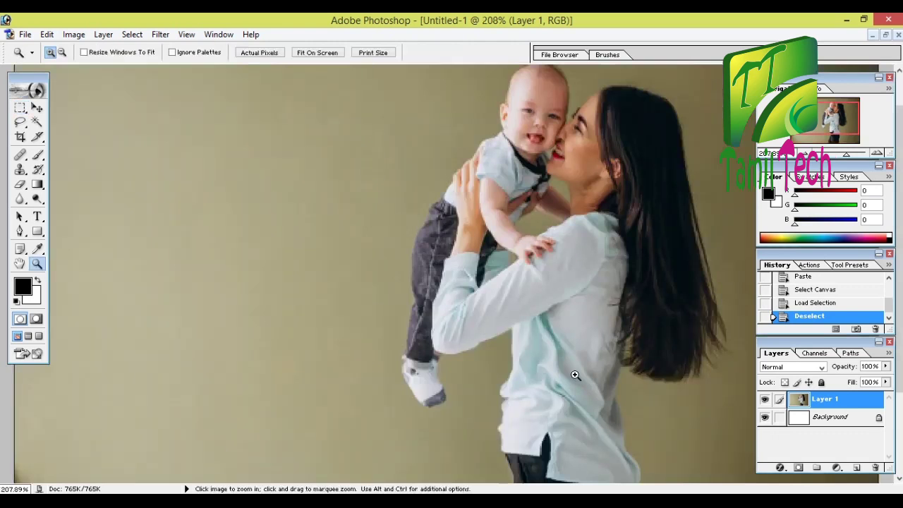
pyautogui.click(20, 121)
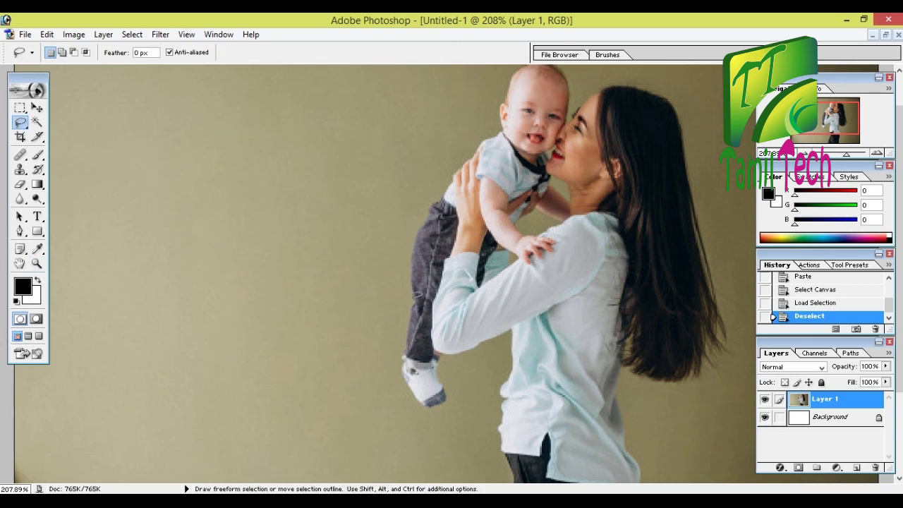
pyautogui.moveTo(420, 399)
pyautogui.mouseDown()
pyautogui.moveTo(406, 366)
pyautogui.moveTo(411, 265)
pyautogui.moveTo(438, 195)
pyautogui.mouseUp()
pyautogui.moveTo(438, 195); pyautogui.dragTo(436, 198)
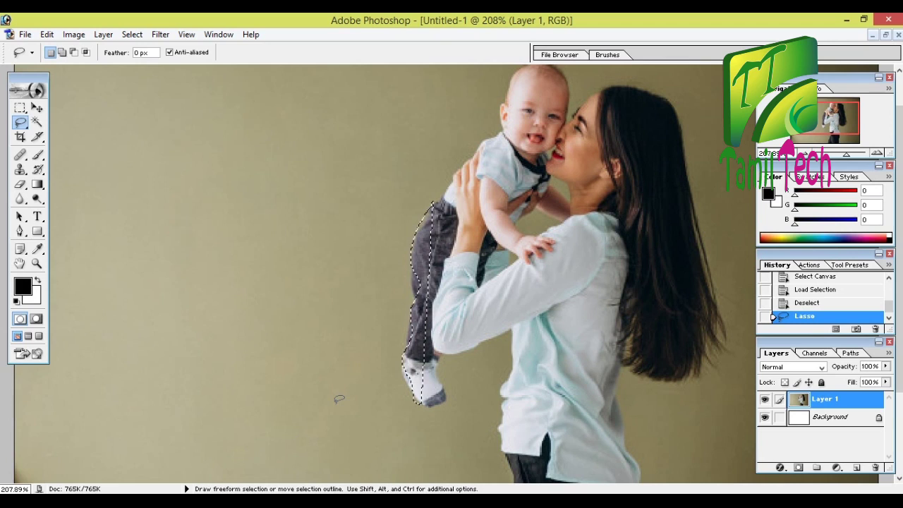
pyautogui.hotkey('ctrl', 'd')
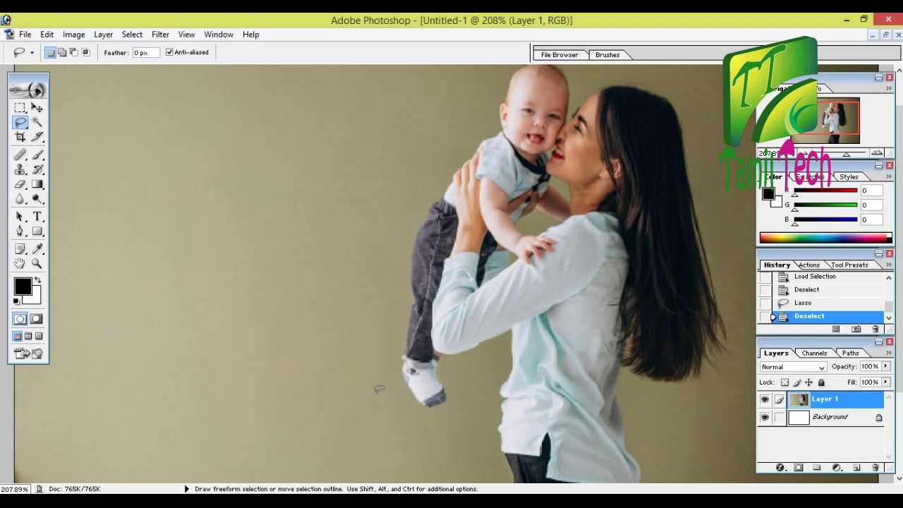
pyautogui.moveTo(420, 404)
pyautogui.mouseDown()
pyautogui.moveTo(408, 319)
pyautogui.moveTo(409, 249)
pyautogui.moveTo(420, 223)
pyautogui.mouseUp()
pyautogui.moveTo(419, 224)
pyautogui.mouseDown()
pyautogui.moveTo(406, 210)
pyautogui.moveTo(421, 222)
pyautogui.moveTo(418, 211)
pyautogui.mouseUp()
pyautogui.moveTo(418, 210); pyautogui.dragTo(484, 134)
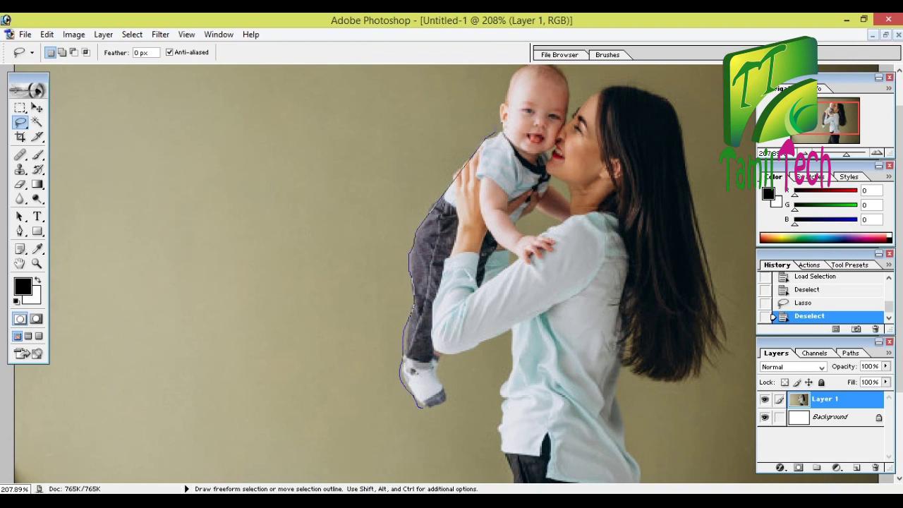
pyautogui.moveTo(496, 134); pyautogui.dragTo(501, 108)
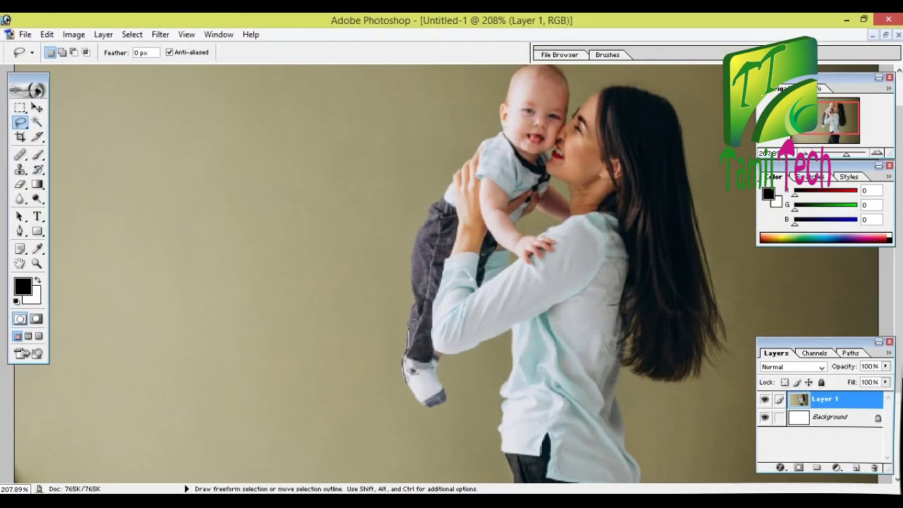
pyautogui.moveTo(408, 321)
pyautogui.mouseDown()
pyautogui.moveTo(411, 240)
pyautogui.moveTo(425, 210)
pyautogui.mouseUp()
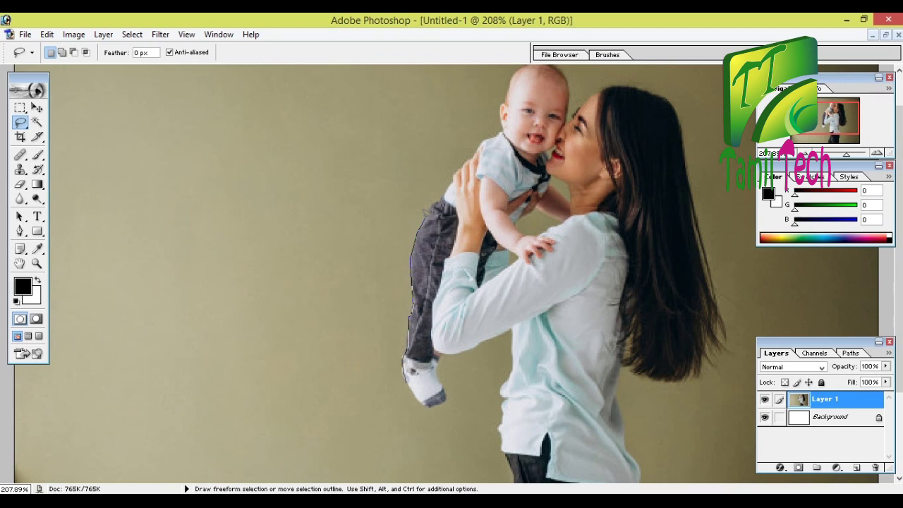
pyautogui.moveTo(424, 211); pyautogui.dragTo(427, 206)
pyautogui.moveTo(432, 205); pyautogui.dragTo(447, 192)
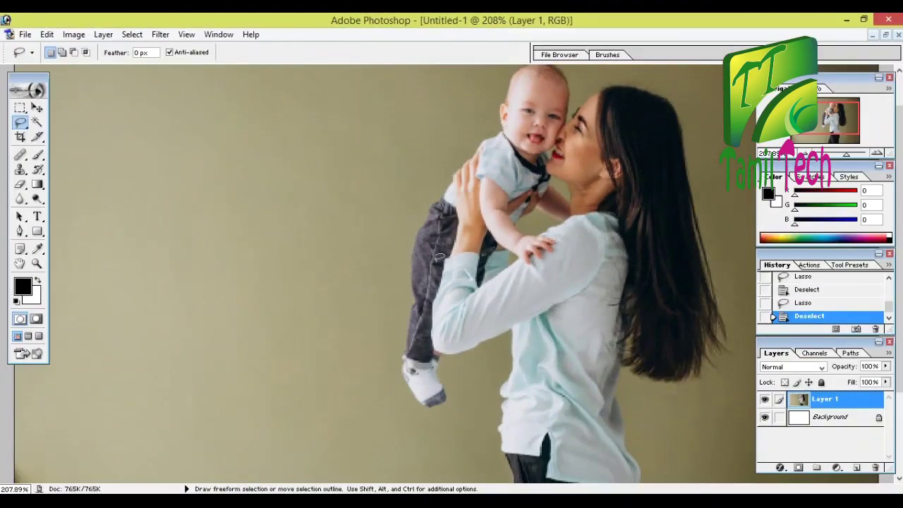
# - Lasso around the mother and baby, deselect, and retrace the baby's leg before clearing it
pyautogui.moveTo(422, 402)
pyautogui.mouseDown()
pyautogui.moveTo(422, 207)
pyautogui.moveTo(499, 106)
pyautogui.moveTo(663, 278)
pyautogui.mouseUp()
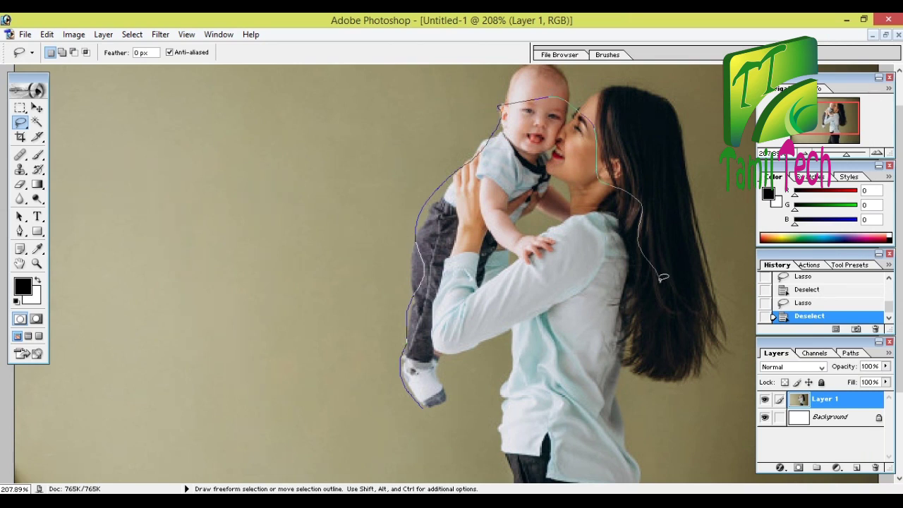
pyautogui.moveTo(663, 278); pyautogui.dragTo(455, 472)
pyautogui.hotkey('ctrl', 'd')
pyautogui.moveTo(425, 408)
pyautogui.mouseDown()
pyautogui.moveTo(400, 338)
pyautogui.moveTo(445, 172)
pyautogui.mouseUp()
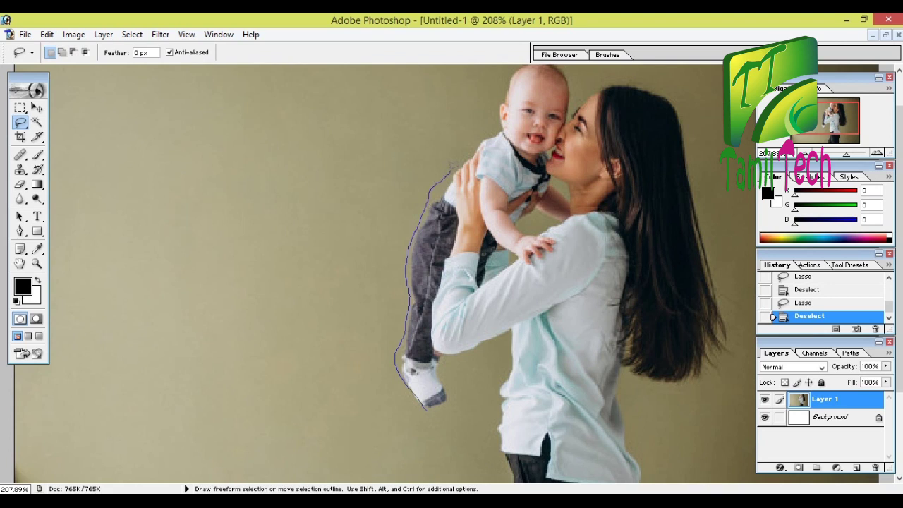
pyautogui.moveTo(452, 167); pyautogui.dragTo(415, 146)
pyautogui.moveTo(415, 146); pyautogui.dragTo(415, 146)
pyautogui.click(415, 146)
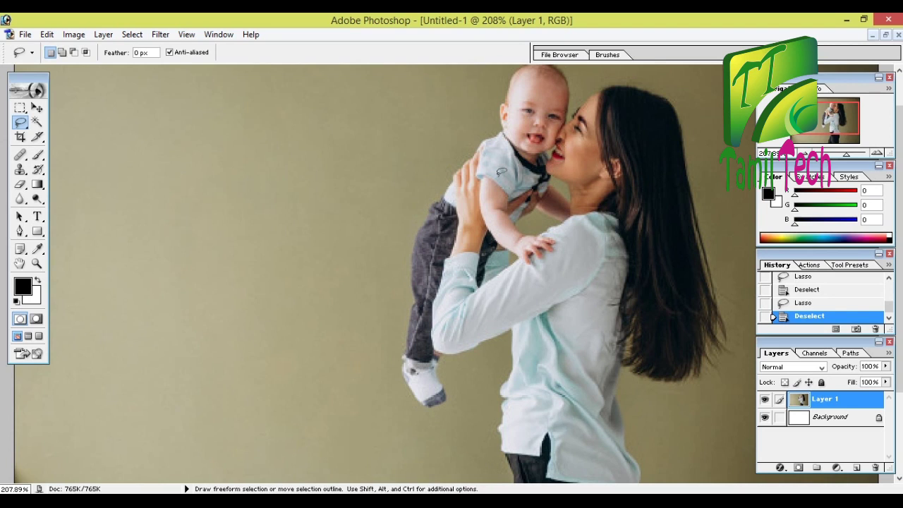
# - Fit the whole photo on screen using the Zoom tool's Fit on Screen option
pyautogui.press('z')
pyautogui.rightClick(454, 194)
pyautogui.click(462, 205)
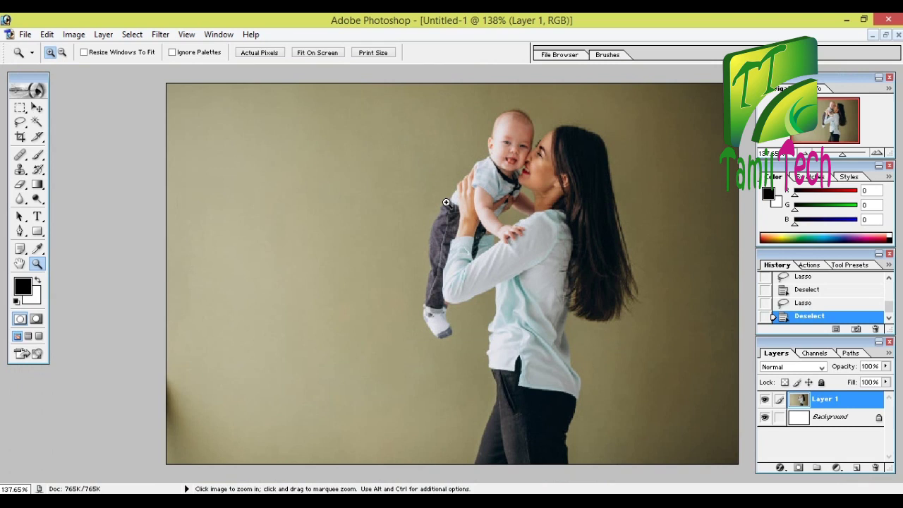
# - Browse the Edit menu without choosing anything, then switch to the Rectangular Marquee tool
pyautogui.click(53, 39)
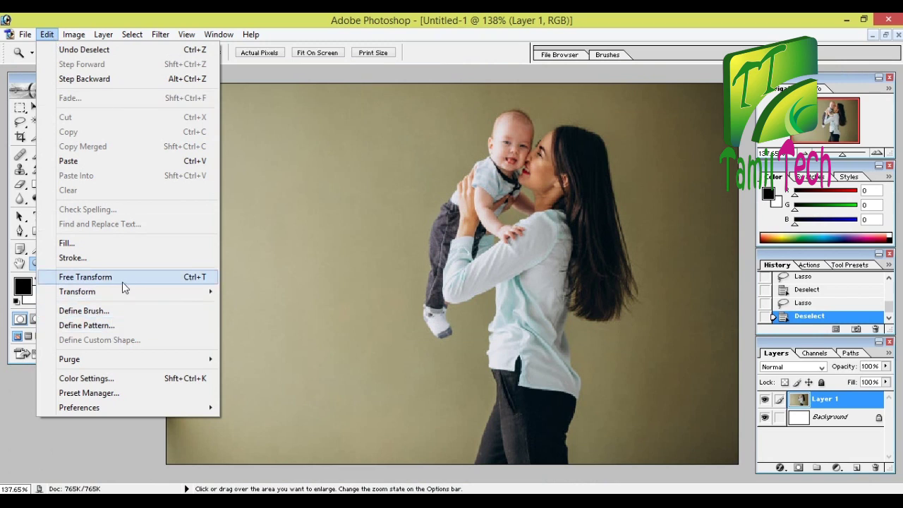
pyautogui.click(338, 184)
pyautogui.click(22, 109)
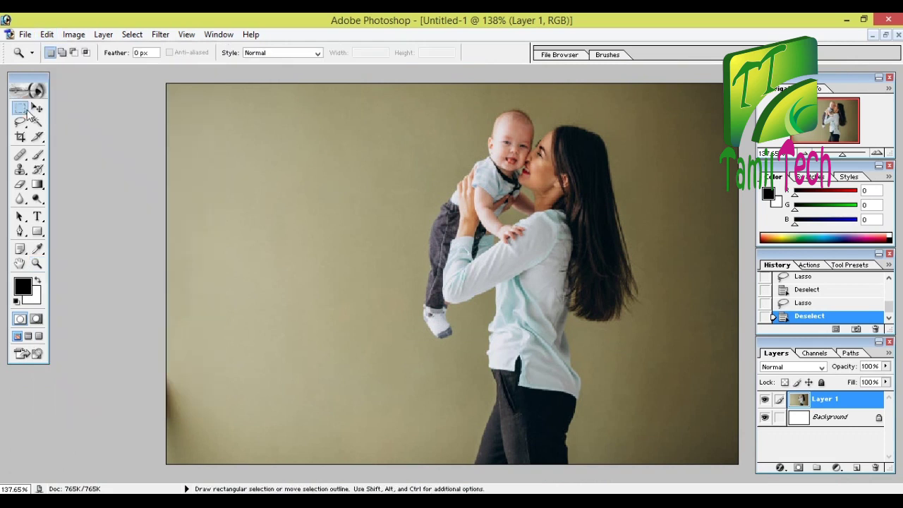
# - Select a rectangle around the mother and baby and Free Transform it smaller toward the lower right
pyautogui.moveTo(417, 107); pyautogui.dragTo(528, 336)
pyautogui.moveTo(618, 377); pyautogui.dragTo(647, 393)
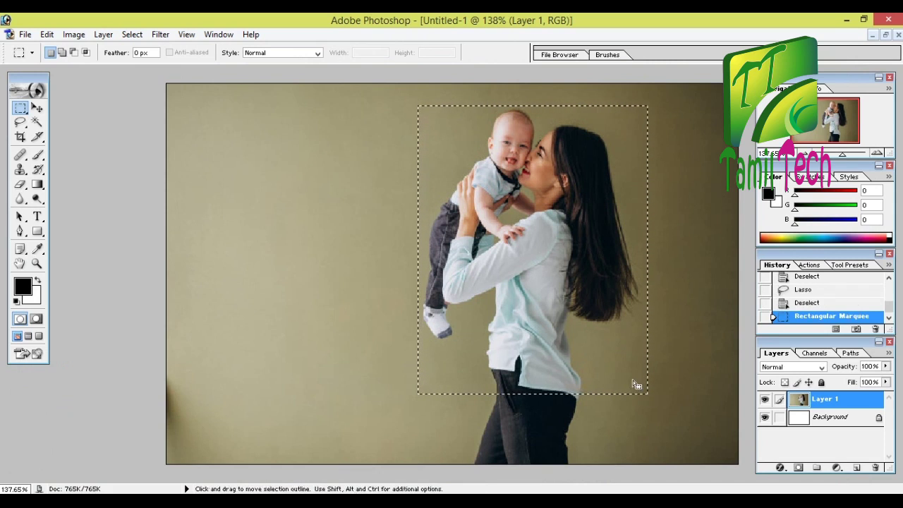
pyautogui.hotkey('ctrl', 't')
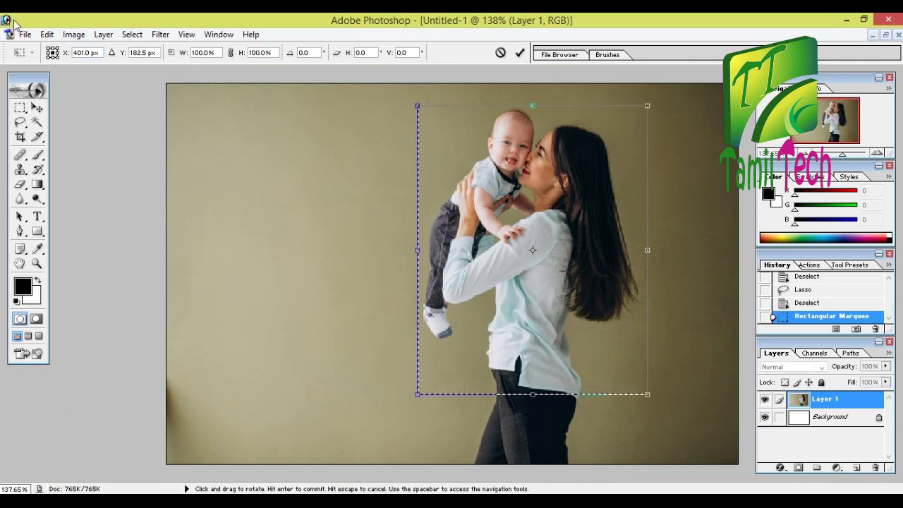
pyautogui.click(46, 34)
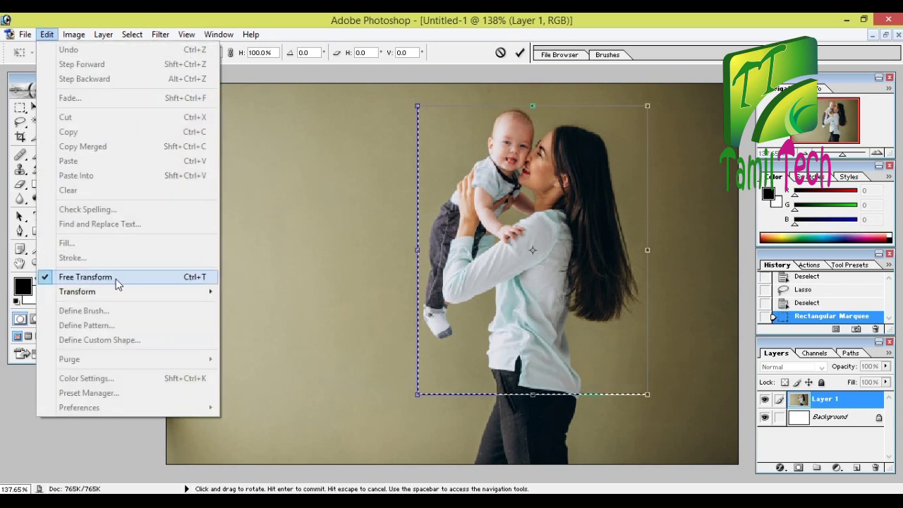
pyautogui.click(474, 149)
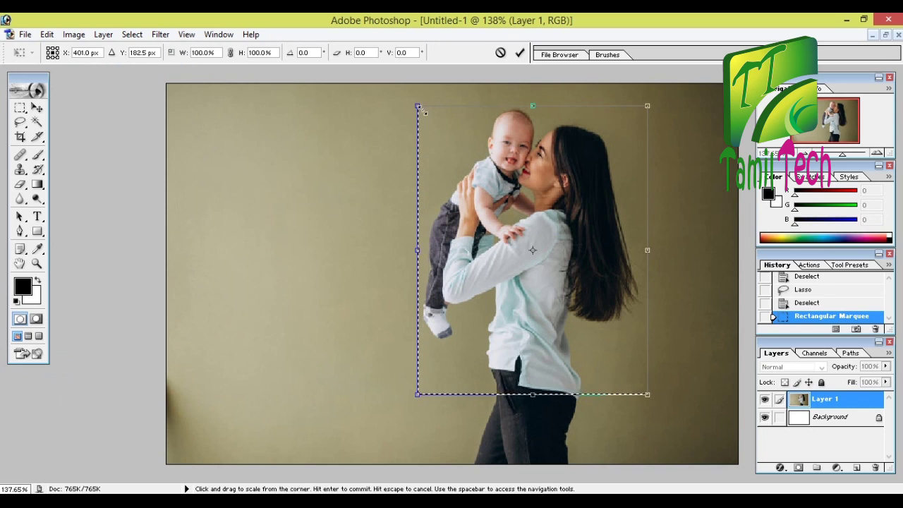
pyautogui.moveTo(418, 106)
pyautogui.mouseDown()
pyautogui.moveTo(419, 181)
pyautogui.moveTo(356, 242)
pyautogui.mouseUp()
pyautogui.moveTo(260, 210); pyautogui.dragTo(312, 235)
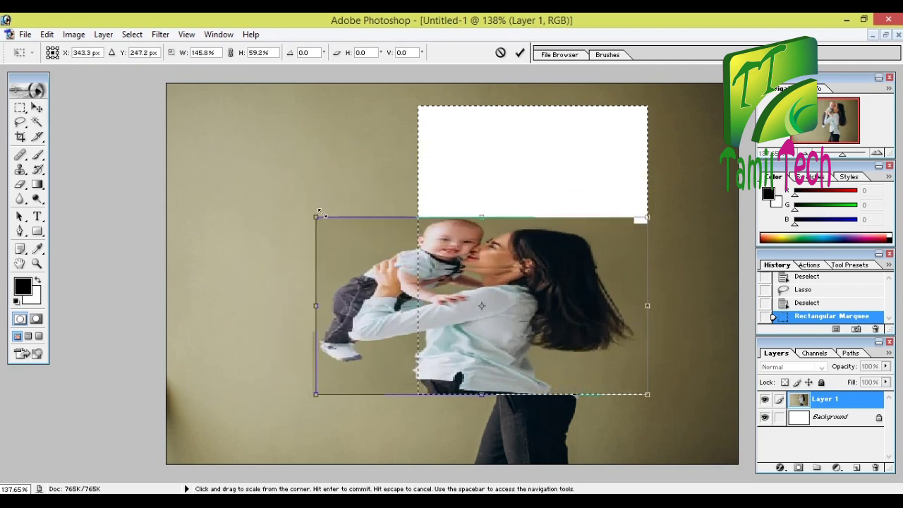
pyautogui.moveTo(313, 236)
pyautogui.mouseDown()
pyautogui.moveTo(318, 270)
pyautogui.moveTo(341, 164)
pyautogui.moveTo(360, 187)
pyautogui.moveTo(315, 220)
pyautogui.moveTo(368, 190)
pyautogui.moveTo(452, 199)
pyautogui.moveTo(519, 178)
pyautogui.moveTo(424, 162)
pyautogui.moveTo(447, 214)
pyautogui.moveTo(424, 110)
pyautogui.moveTo(448, 246)
pyautogui.moveTo(363, 242)
pyautogui.moveTo(430, 151)
pyautogui.moveTo(437, 212)
pyautogui.moveTo(431, 193)
pyautogui.moveTo(455, 218)
pyautogui.moveTo(452, 192)
pyautogui.mouseUp()
pyautogui.press('Escape')
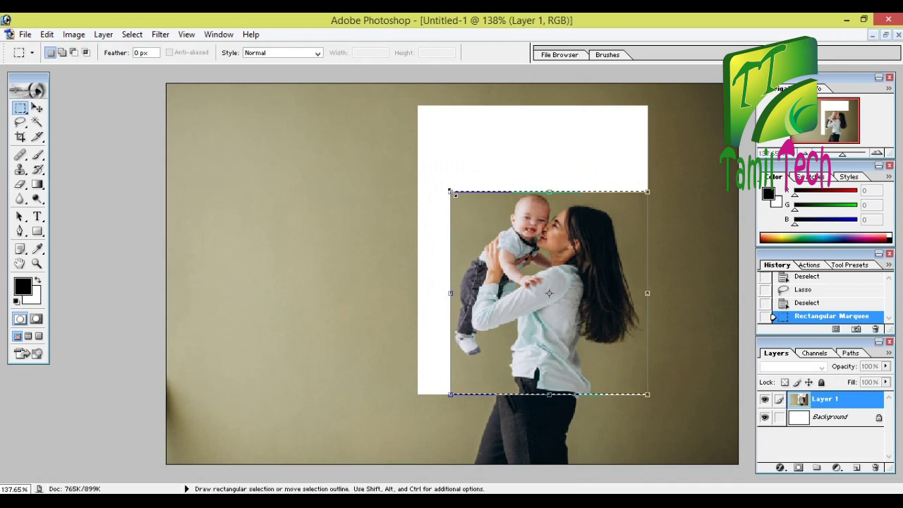
pyautogui.hotkey('ctrl', 't')
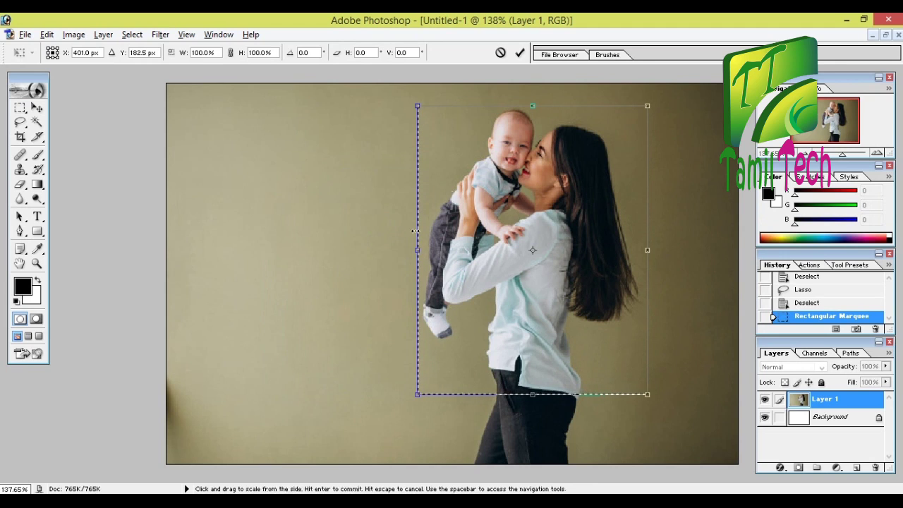
pyautogui.moveTo(421, 252)
pyautogui.mouseDown()
pyautogui.moveTo(628, 247)
pyautogui.moveTo(506, 269)
pyautogui.mouseUp()
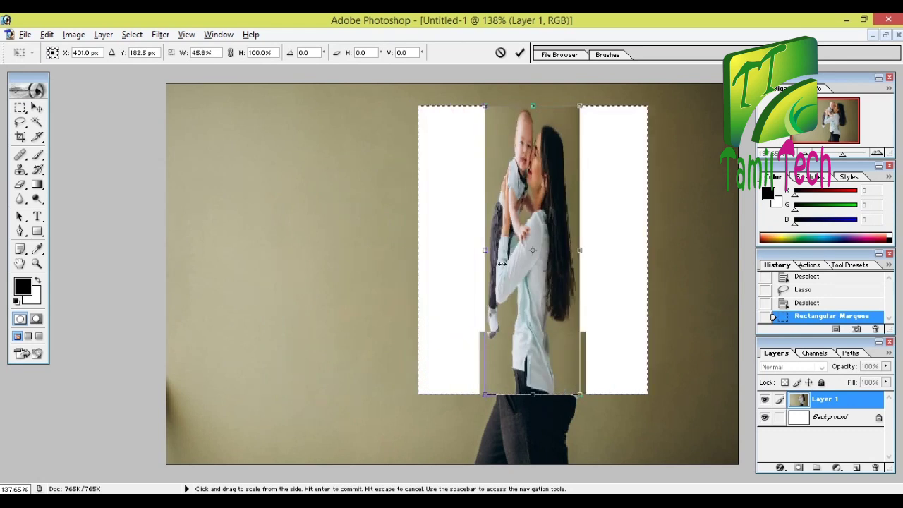
pyautogui.moveTo(505, 269)
pyautogui.mouseDown()
pyautogui.moveTo(627, 249)
pyautogui.moveTo(444, 251)
pyautogui.mouseUp()
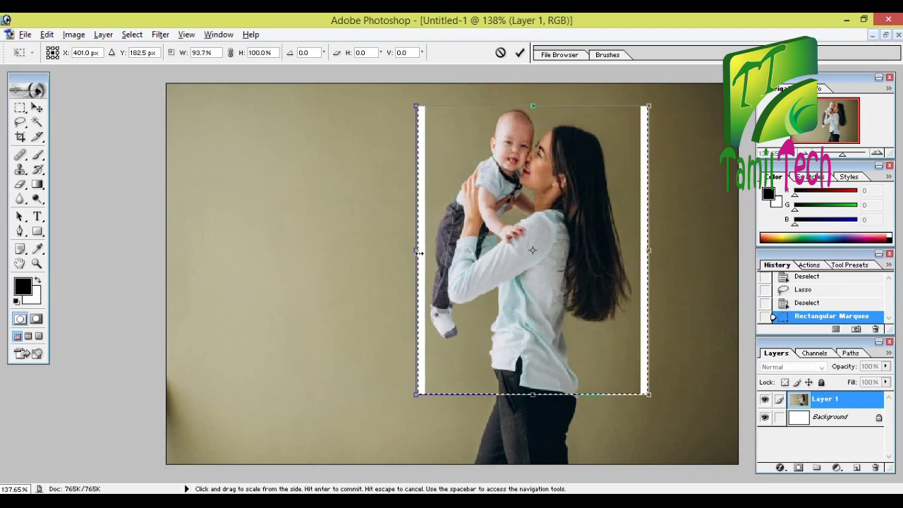
pyautogui.moveTo(445, 252)
pyautogui.mouseDown()
pyautogui.moveTo(564, 253)
pyautogui.moveTo(419, 258)
pyautogui.mouseUp()
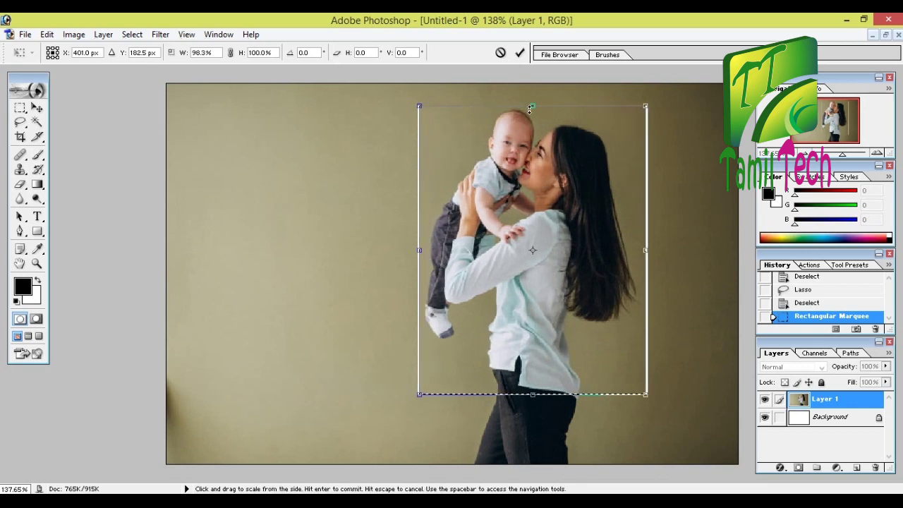
pyautogui.moveTo(533, 106)
pyautogui.mouseDown()
pyautogui.moveTo(494, 340)
pyautogui.moveTo(546, 108)
pyautogui.mouseUp()
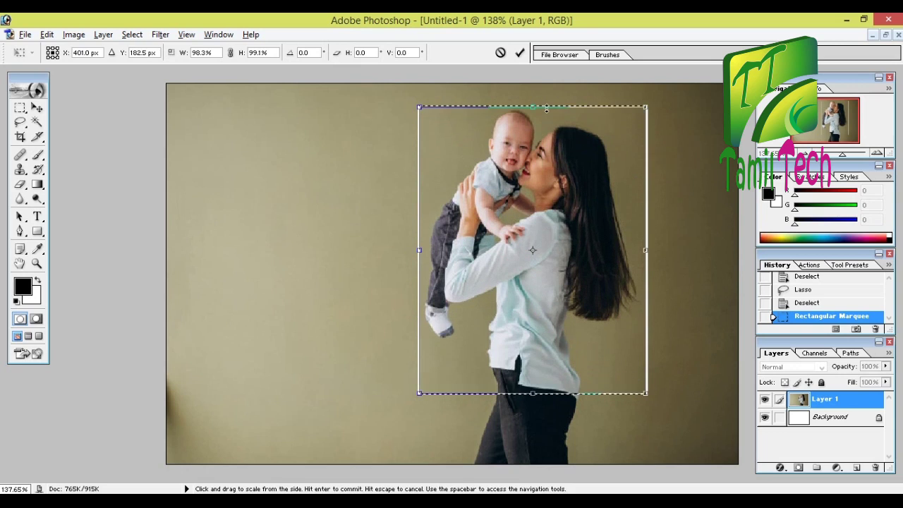
pyautogui.moveTo(420, 249)
pyautogui.mouseDown()
pyautogui.moveTo(625, 242)
pyautogui.moveTo(426, 252)
pyautogui.mouseUp()
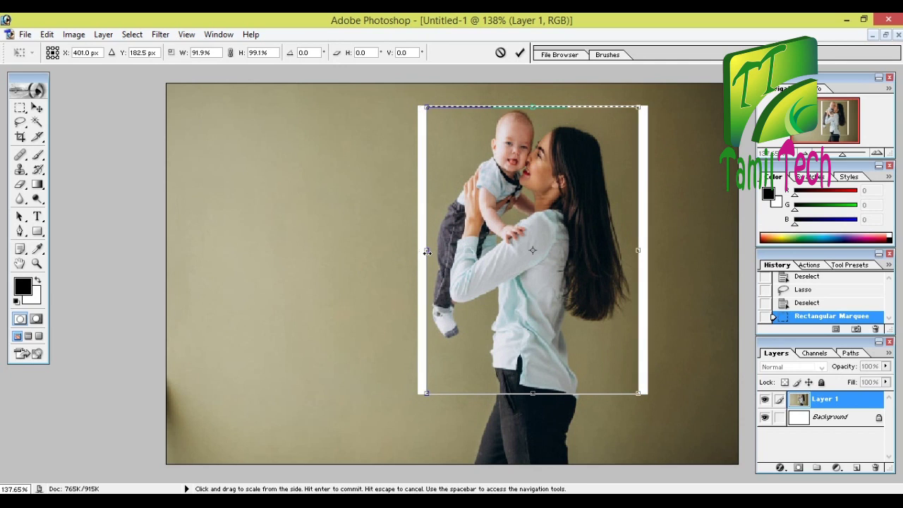
pyautogui.press('Escape')
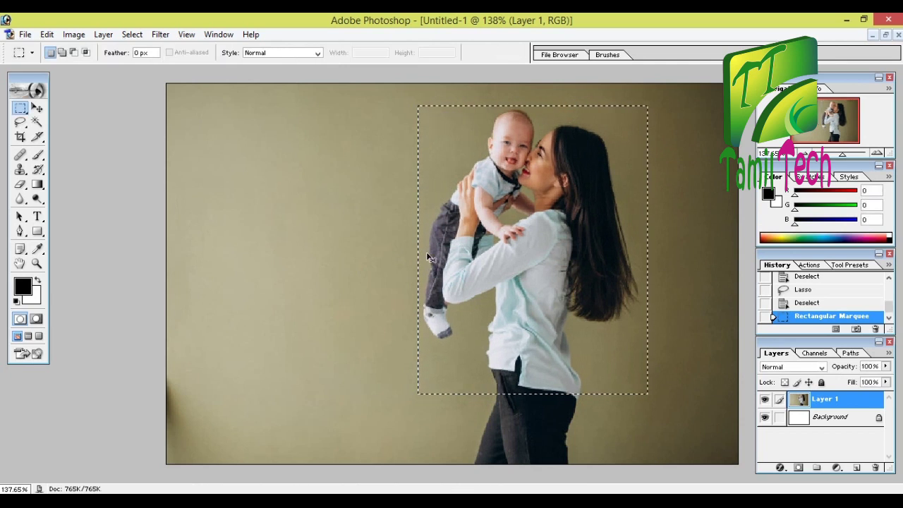
pyautogui.hotkey('ctrl', 't')
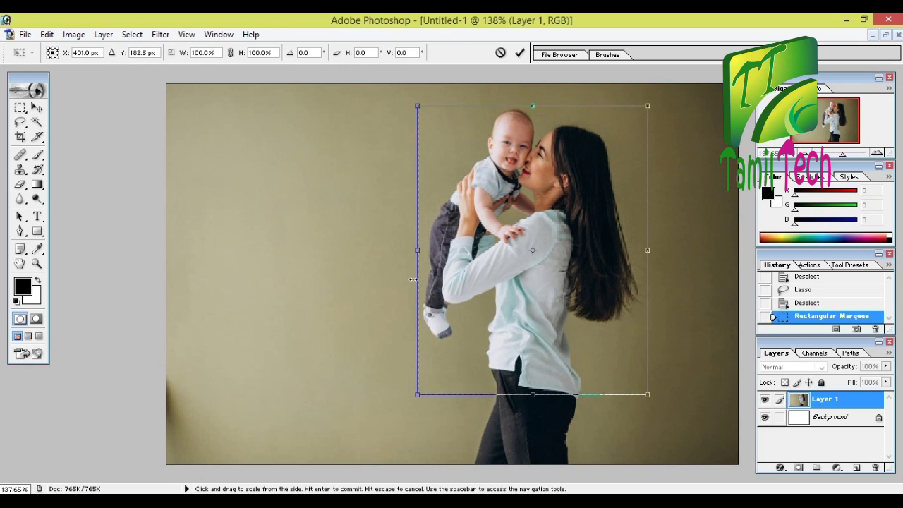
pyautogui.moveTo(423, 110)
pyautogui.mouseDown()
pyautogui.moveTo(447, 164)
pyautogui.moveTo(512, 244)
pyautogui.mouseUp()
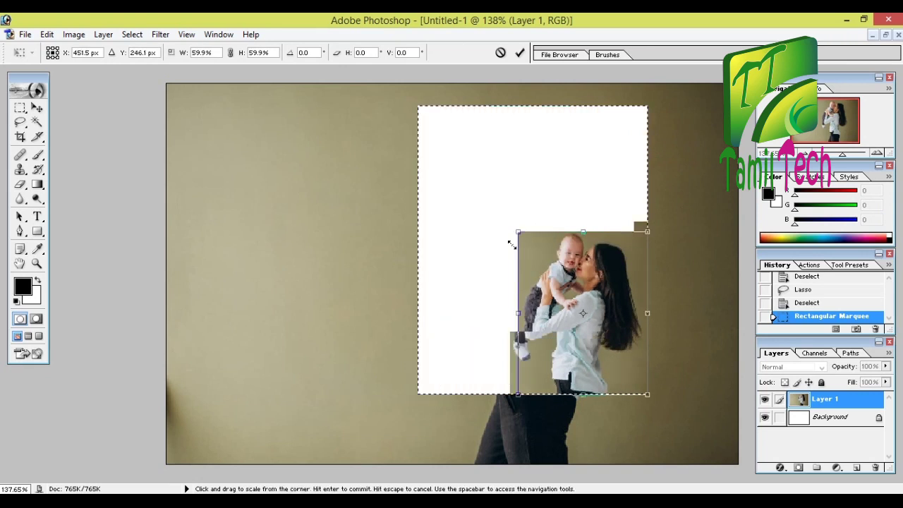
pyautogui.moveTo(476, 300)
pyautogui.mouseDown()
pyautogui.moveTo(470, 250)
pyautogui.moveTo(536, 320)
pyautogui.mouseUp()
pyautogui.moveTo(526, 290)
pyautogui.mouseDown()
pyautogui.moveTo(432, 114)
pyautogui.moveTo(534, 258)
pyautogui.moveTo(543, 291)
pyautogui.moveTo(477, 225)
pyautogui.moveTo(470, 196)
pyautogui.moveTo(460, 289)
pyautogui.moveTo(484, 283)
pyautogui.moveTo(461, 162)
pyautogui.moveTo(546, 327)
pyautogui.moveTo(572, 356)
pyautogui.moveTo(421, 102)
pyautogui.mouseUp()
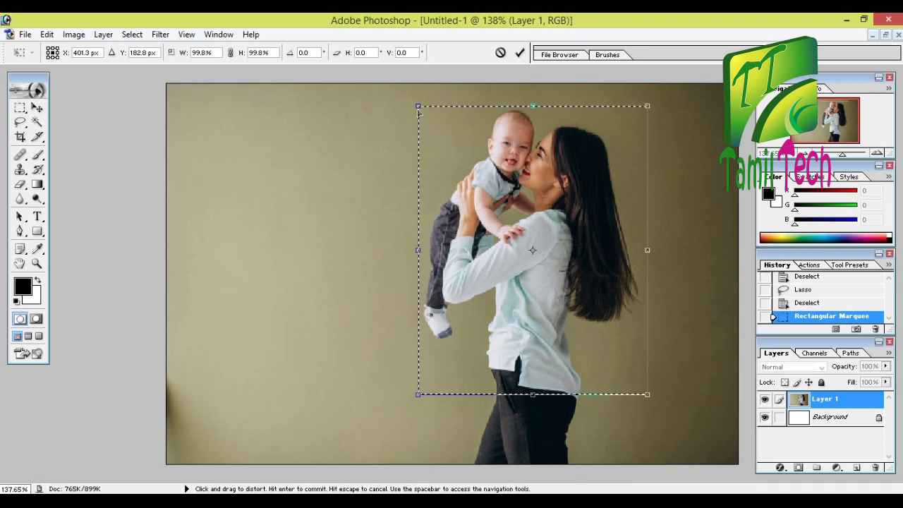
pyautogui.moveTo(420, 108); pyautogui.dragTo(472, 199)
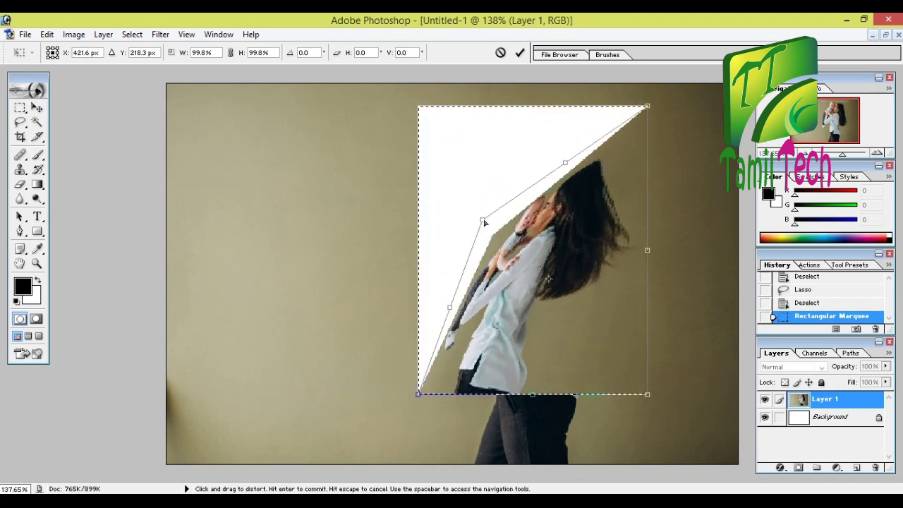
pyautogui.moveTo(472, 198); pyautogui.dragTo(473, 203)
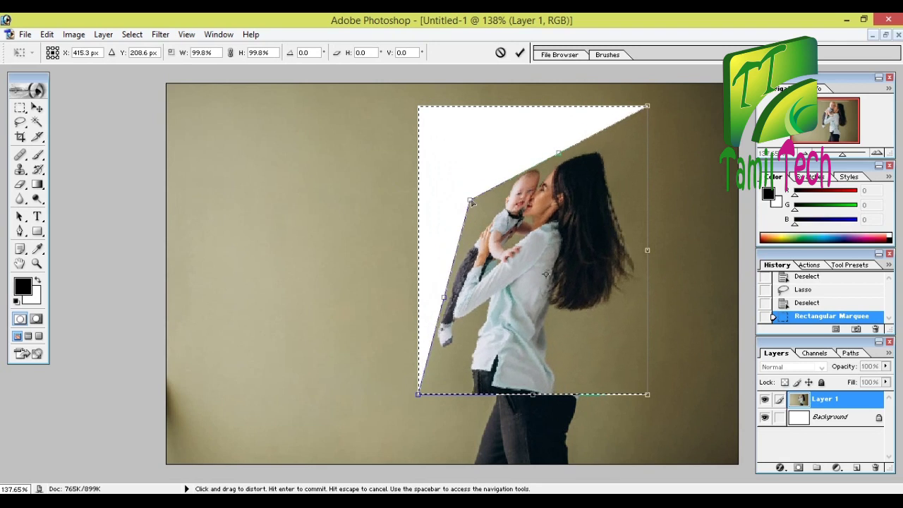
pyautogui.press('Return')
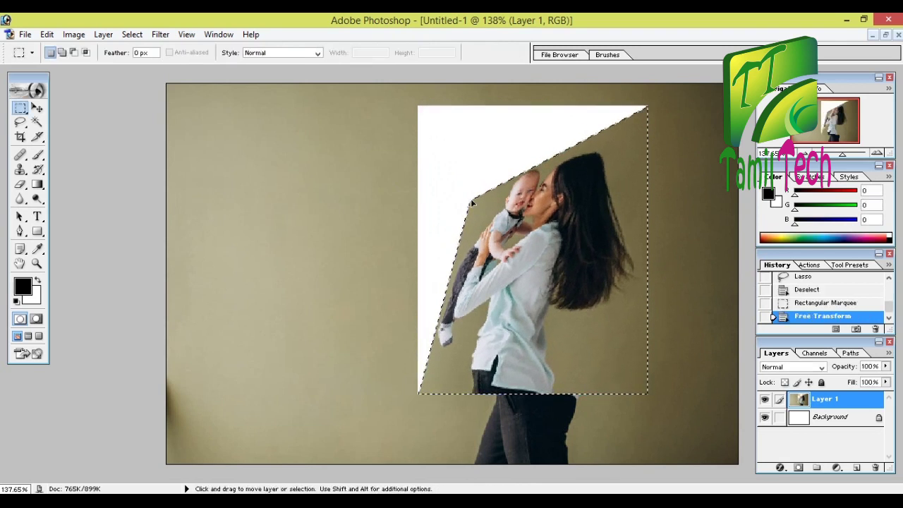
pyautogui.hotkey('ctrl', 'z')
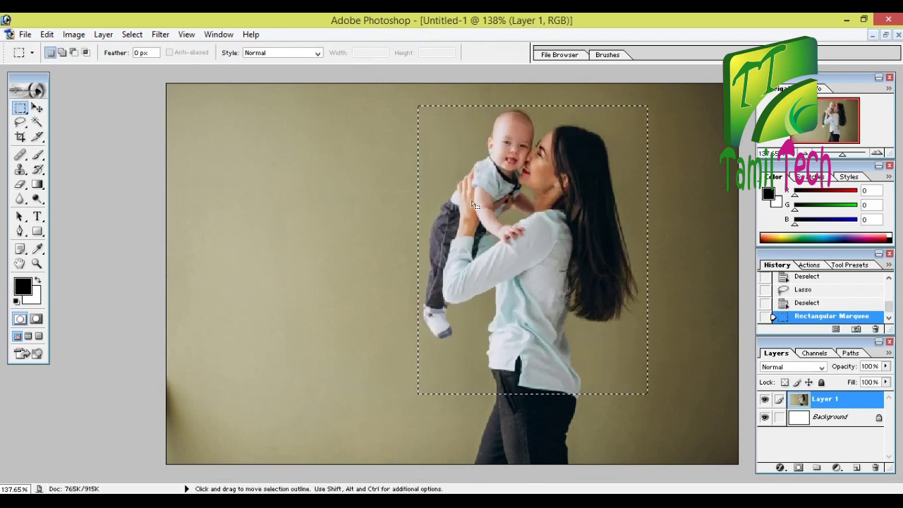
pyautogui.hotkey('ctrl', 't')
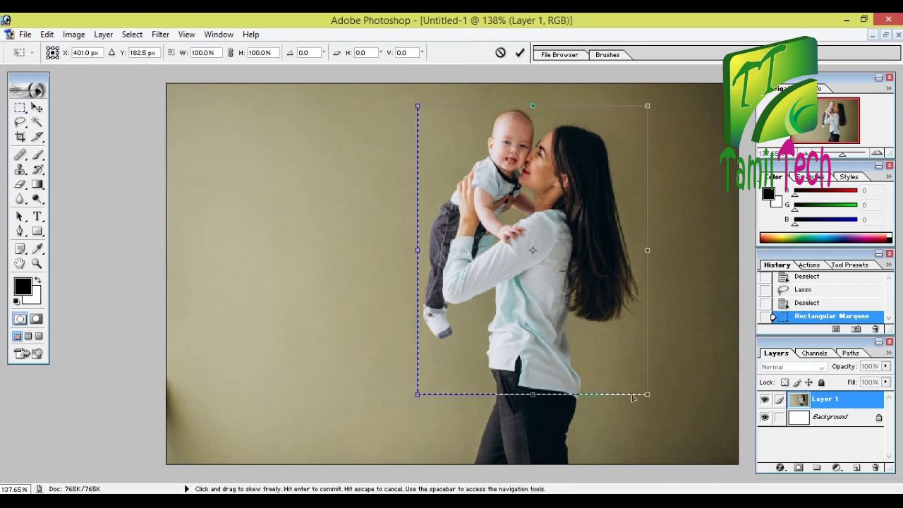
pyautogui.moveTo(648, 252)
pyautogui.mouseDown()
pyautogui.moveTo(470, 247)
pyautogui.moveTo(649, 251)
pyautogui.moveTo(243, 261)
pyautogui.moveTo(637, 256)
pyautogui.moveTo(637, 331)
pyautogui.moveTo(635, 207)
pyautogui.moveTo(606, 314)
pyautogui.moveTo(621, 211)
pyautogui.moveTo(585, 329)
pyautogui.moveTo(614, 223)
pyautogui.moveTo(614, 243)
pyautogui.moveTo(628, 206)
pyautogui.moveTo(634, 282)
pyautogui.mouseUp()
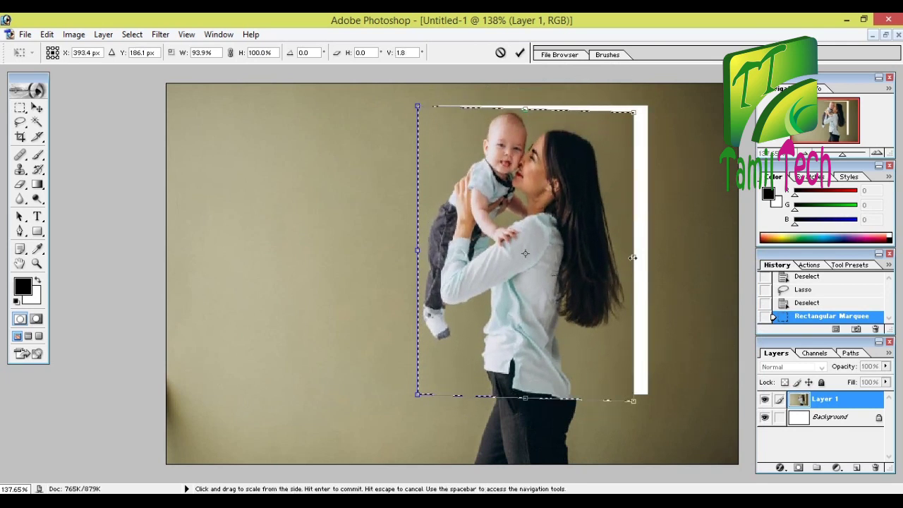
pyautogui.press('Escape')
pyautogui.hotkey('ctrl', 't')
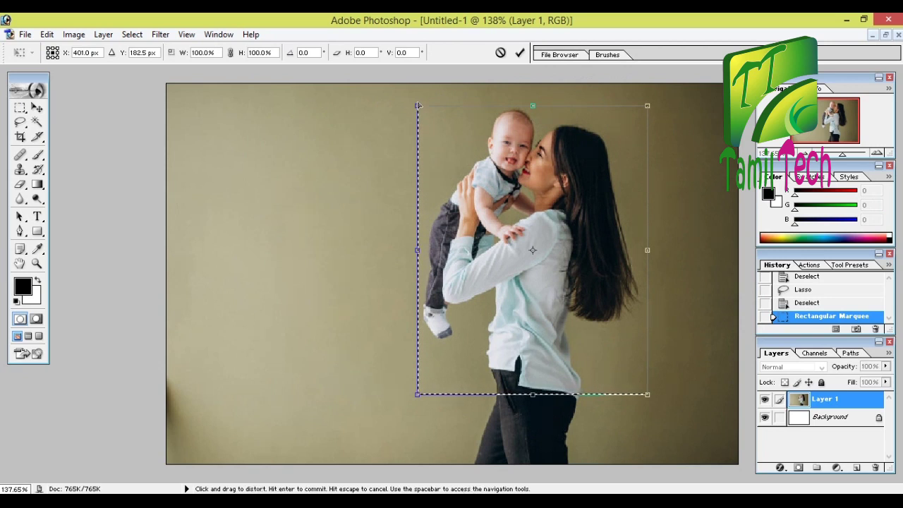
pyautogui.moveTo(418, 107)
pyautogui.mouseDown()
pyautogui.moveTo(475, 222)
pyautogui.moveTo(469, 155)
pyautogui.moveTo(479, 167)
pyautogui.moveTo(448, 153)
pyautogui.moveTo(429, 224)
pyautogui.moveTo(467, 106)
pyautogui.moveTo(528, 121)
pyautogui.moveTo(447, 132)
pyautogui.moveTo(490, 132)
pyautogui.mouseUp()
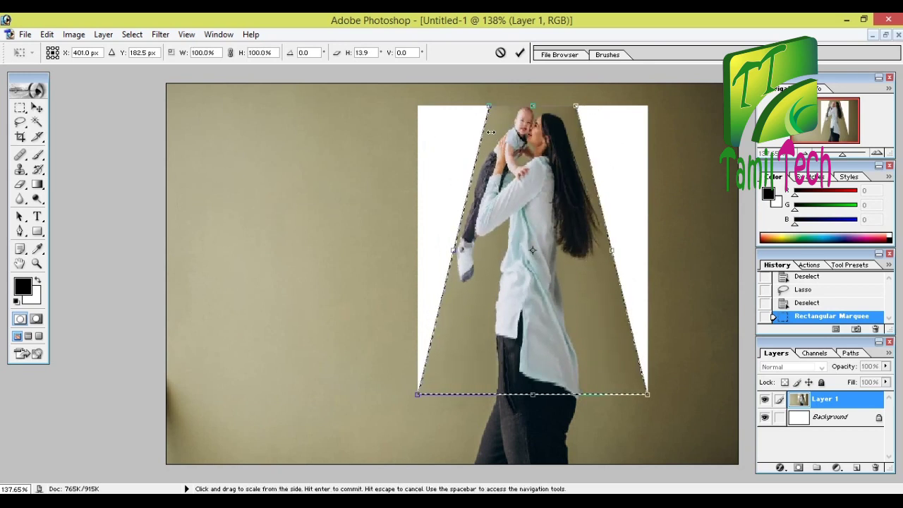
pyautogui.press('Escape')
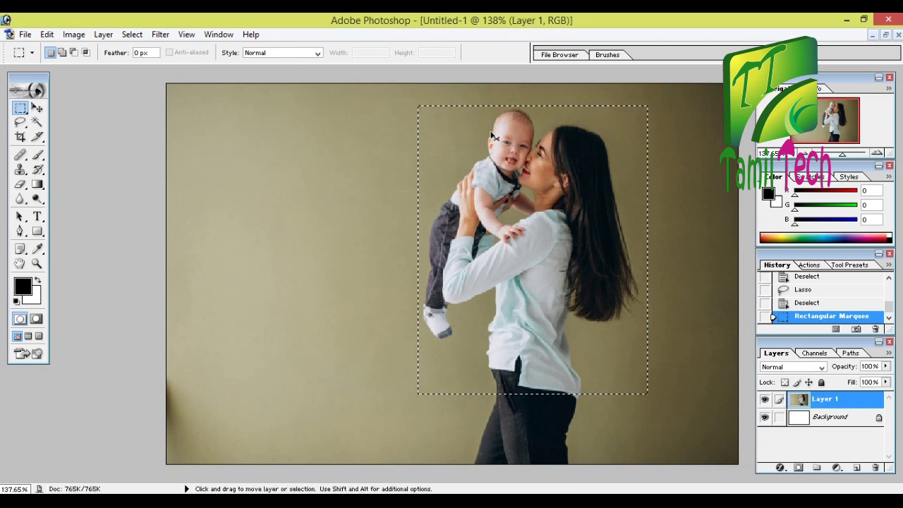
# - Free Transform the photo proportionally down to about 91.3% within a white border and commit
pyautogui.hotkey('ctrl', 't')
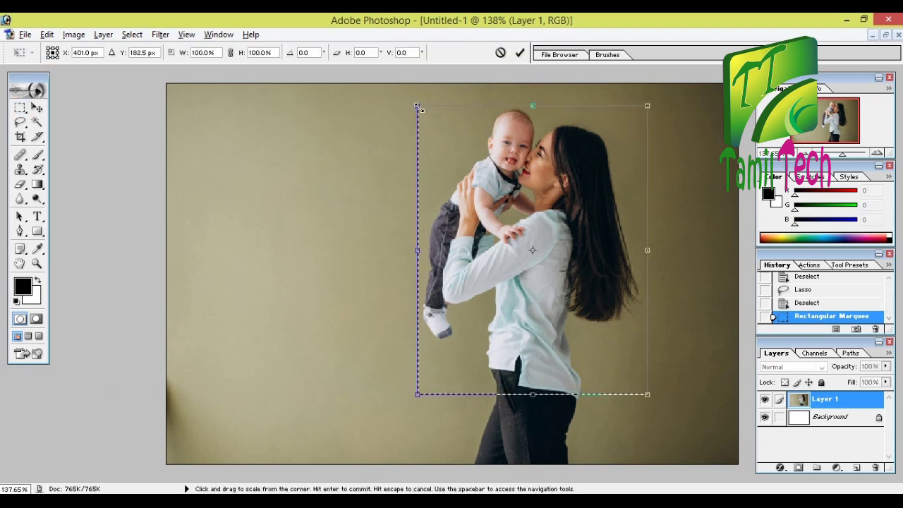
pyautogui.moveTo(417, 106)
pyautogui.mouseDown()
pyautogui.moveTo(475, 197)
pyautogui.moveTo(431, 125)
pyautogui.moveTo(492, 200)
pyautogui.moveTo(442, 141)
pyautogui.moveTo(487, 195)
pyautogui.moveTo(461, 161)
pyautogui.mouseUp()
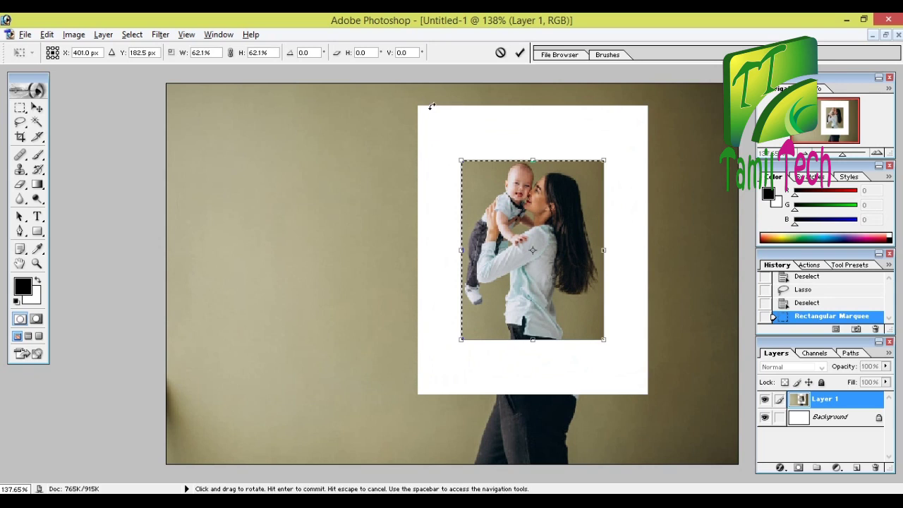
pyautogui.moveTo(458, 157)
pyautogui.mouseDown()
pyautogui.moveTo(490, 205)
pyautogui.moveTo(427, 120)
pyautogui.moveTo(372, 107)
pyautogui.moveTo(467, 195)
pyautogui.moveTo(402, 139)
pyautogui.mouseUp()
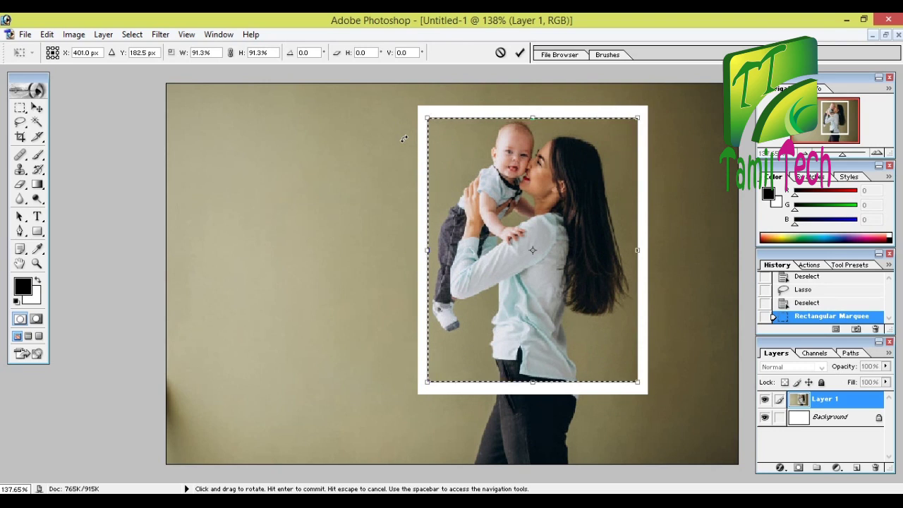
pyautogui.press('Return')
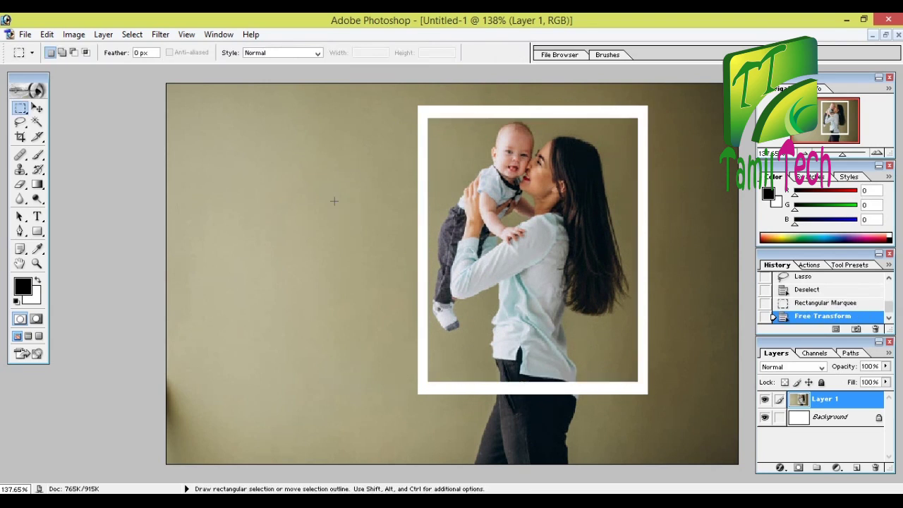